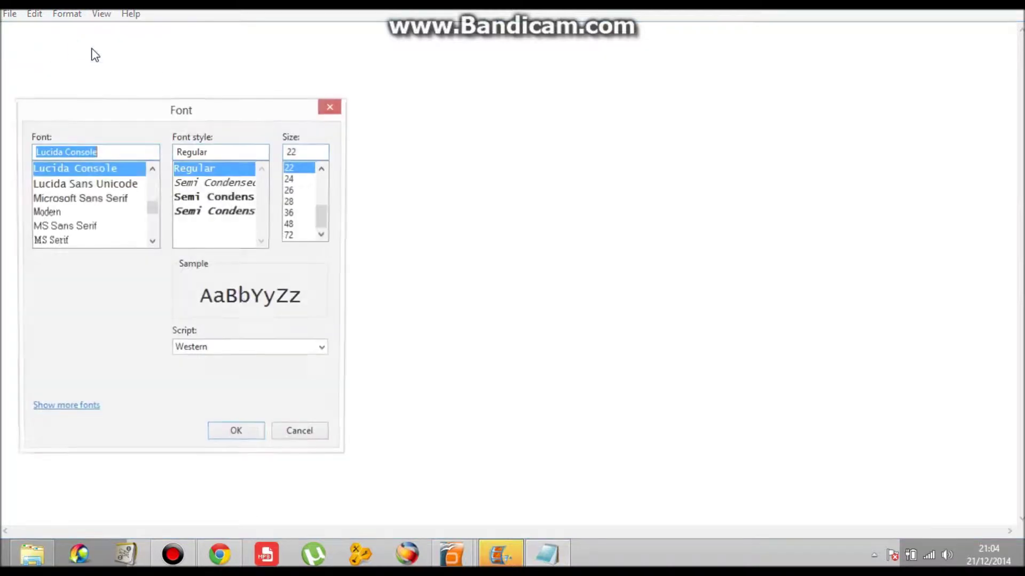
# Step: Choose size 72 and the Impact typeface in the Font dialog
pyautogui.click(293, 236)
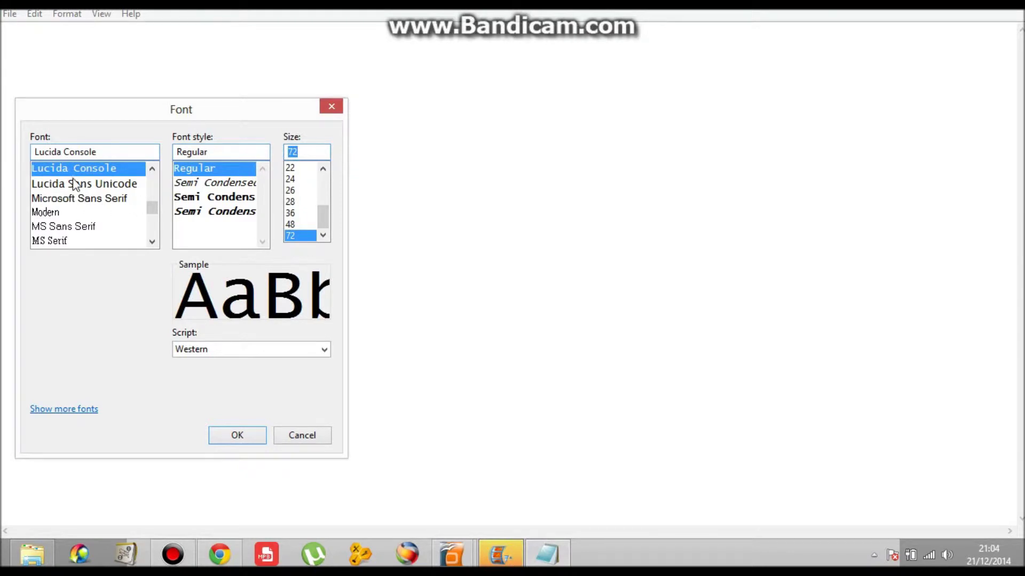
pyautogui.moveTo(151, 211)
pyautogui.mouseDown()
pyautogui.moveTo(149, 194)
pyautogui.moveTo(152, 216)
pyautogui.moveTo(151, 204)
pyautogui.mouseUp()
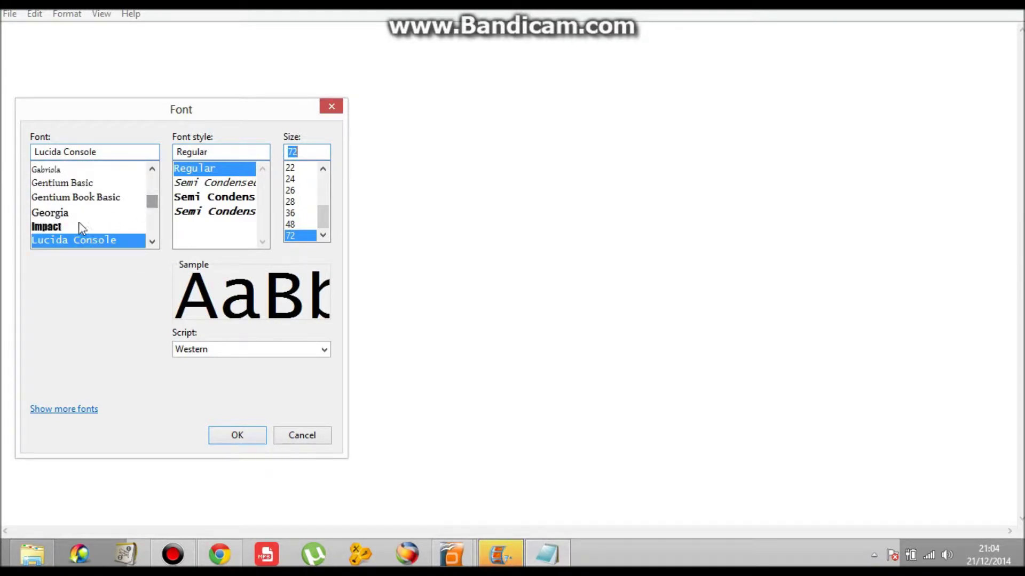
pyautogui.click(80, 227)
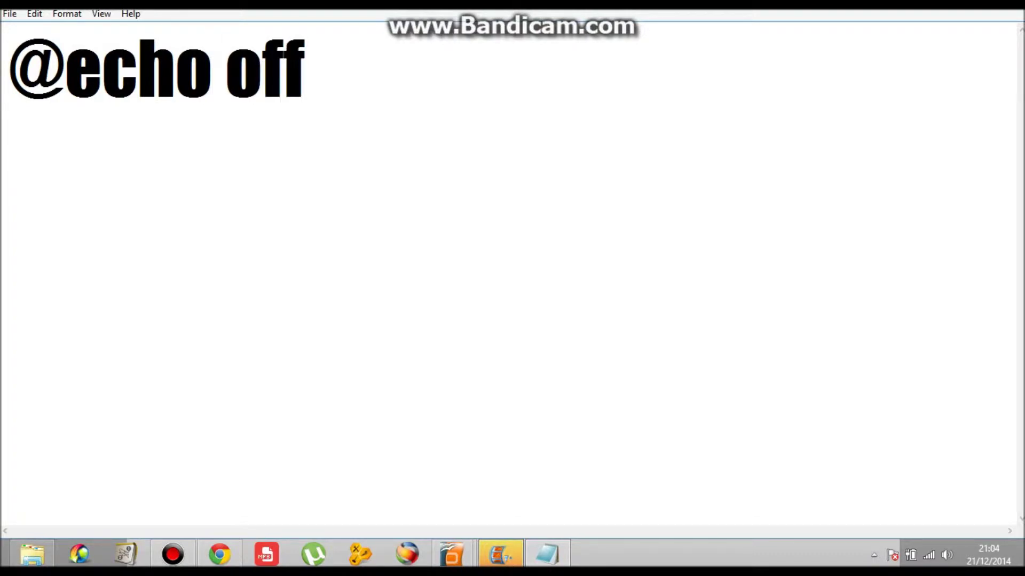
pyautogui.write(':start ')
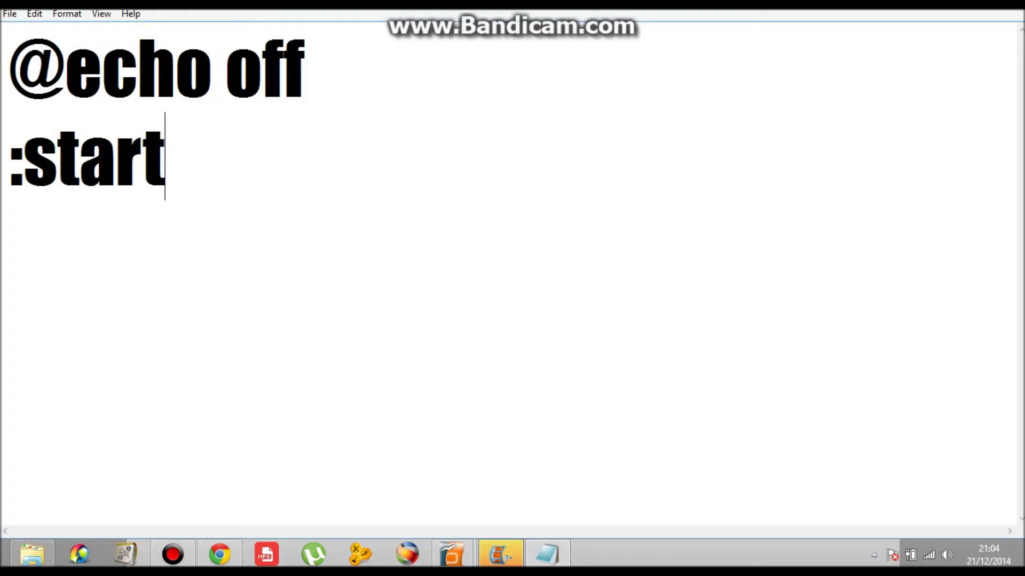
pyautogui.write('ech')
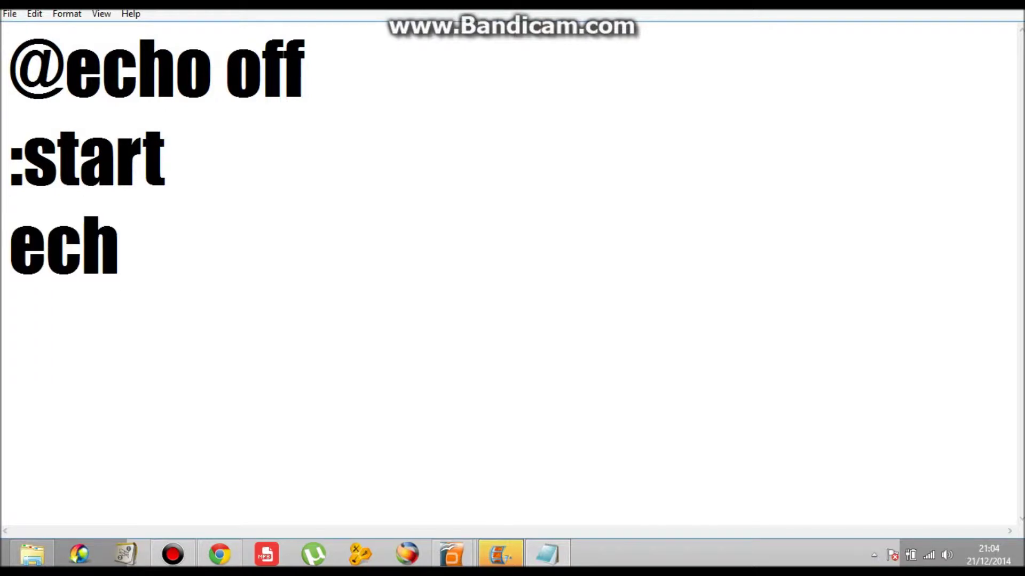
pyautogui.write('o')
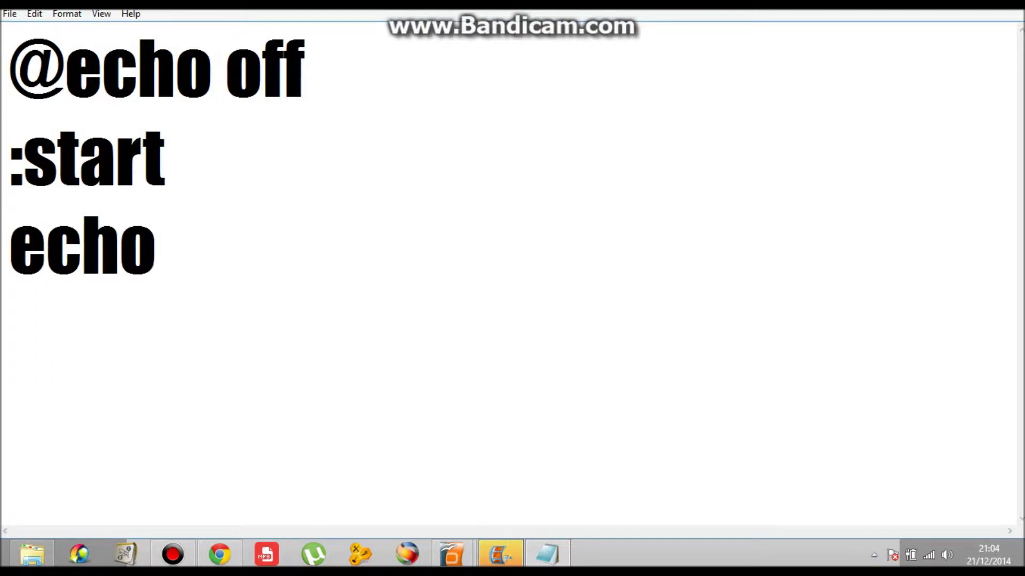
pyautogui.write(' Date')
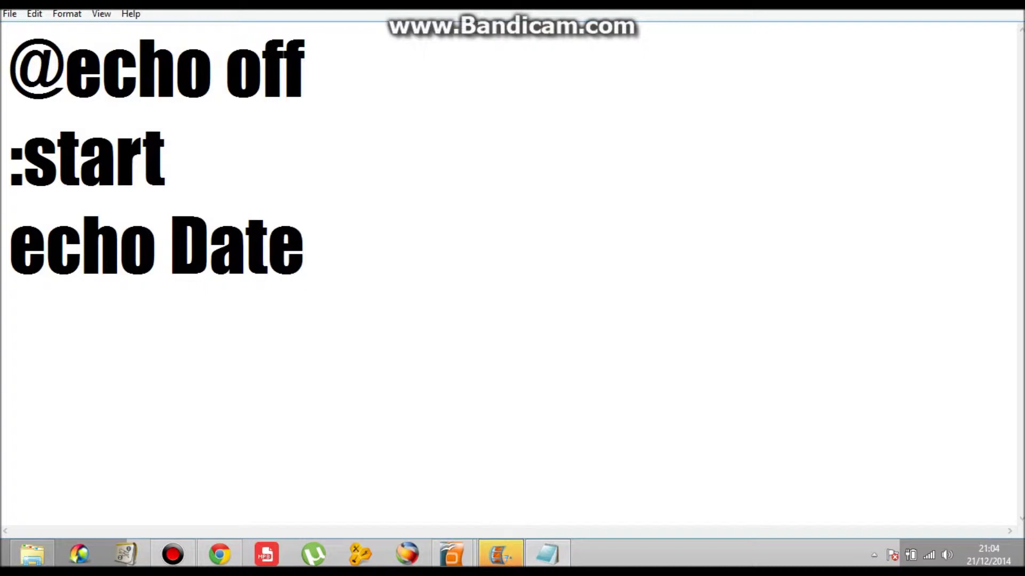
pyautogui.write(': %date')
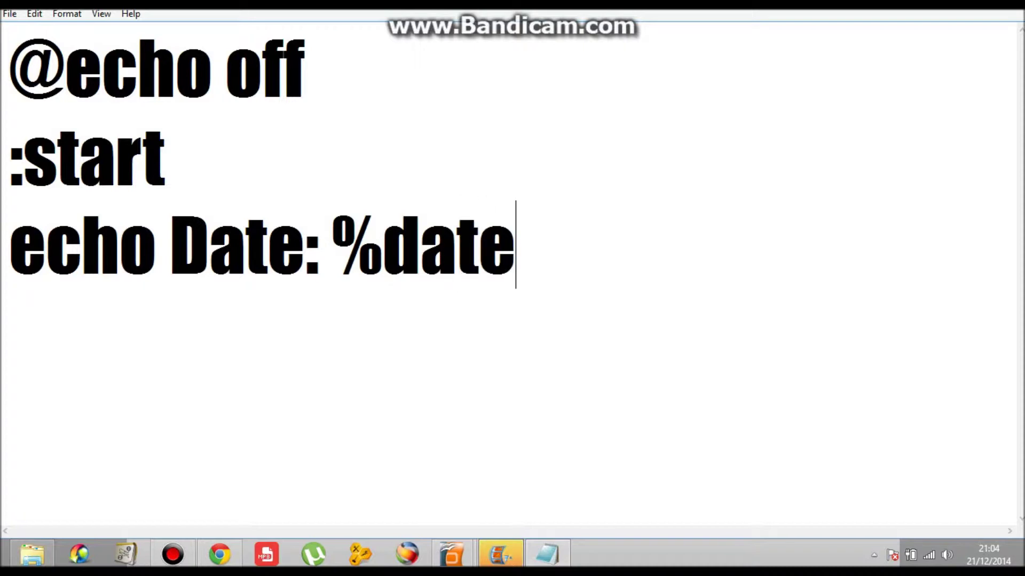
pyautogui.write('%')
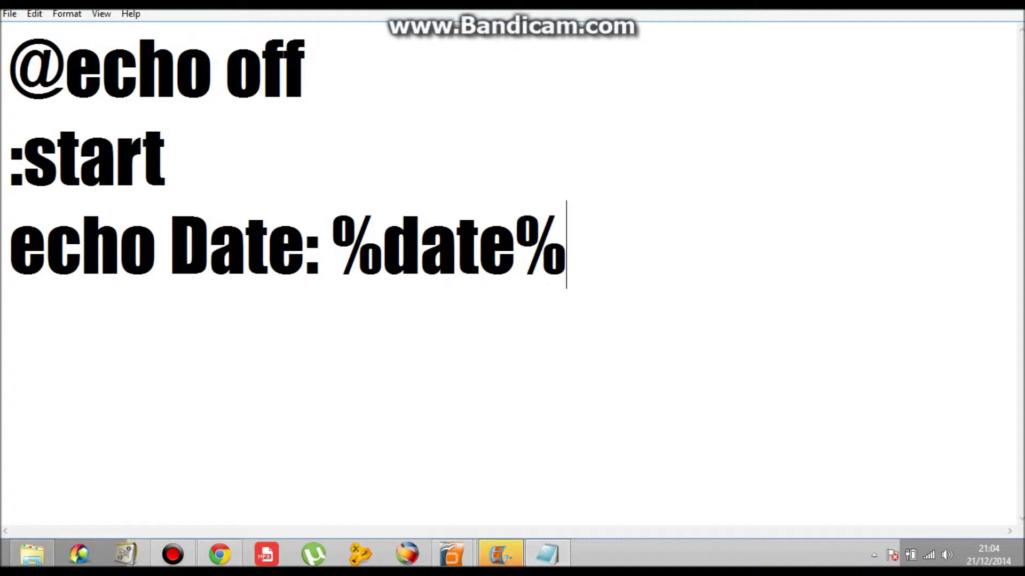
pyautogui.write(' T')
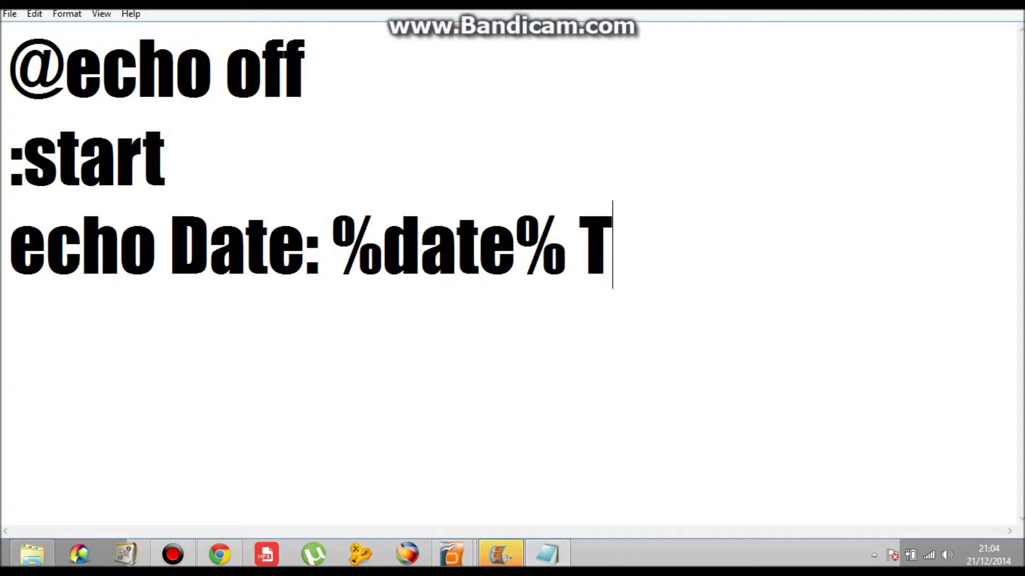
pyautogui.write('ime')
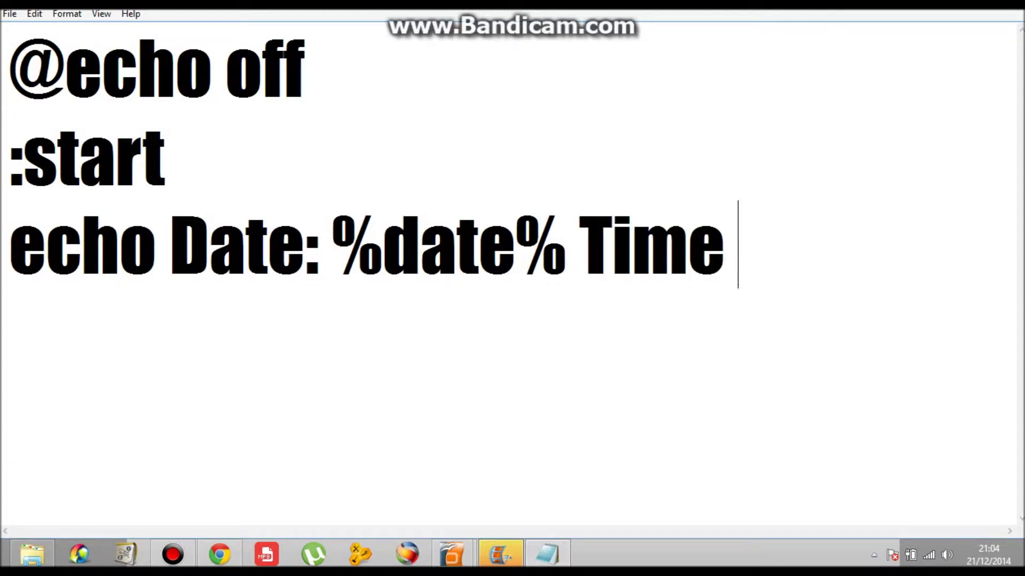
pyautogui.write(': ')
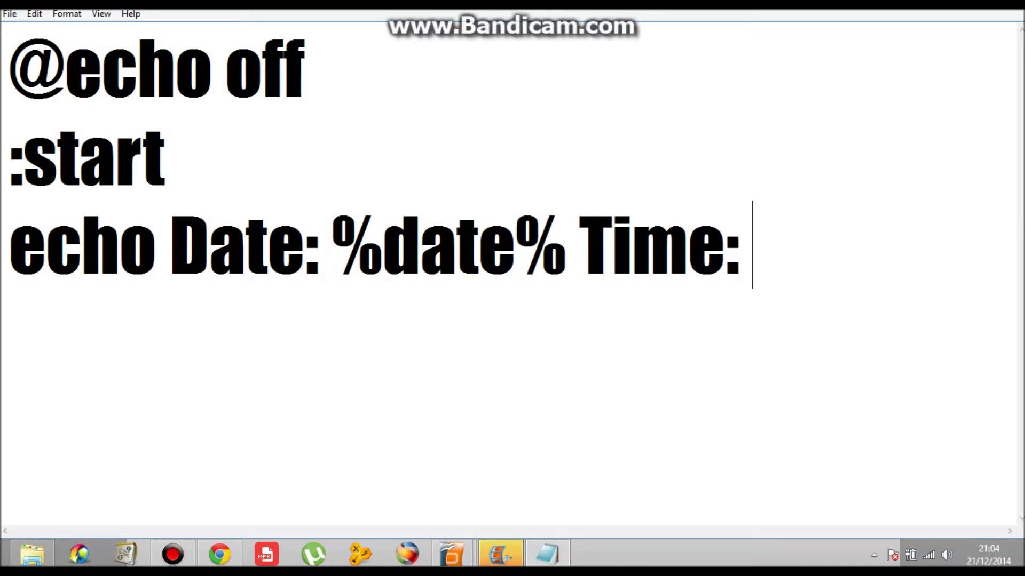
pyautogui.write('%')
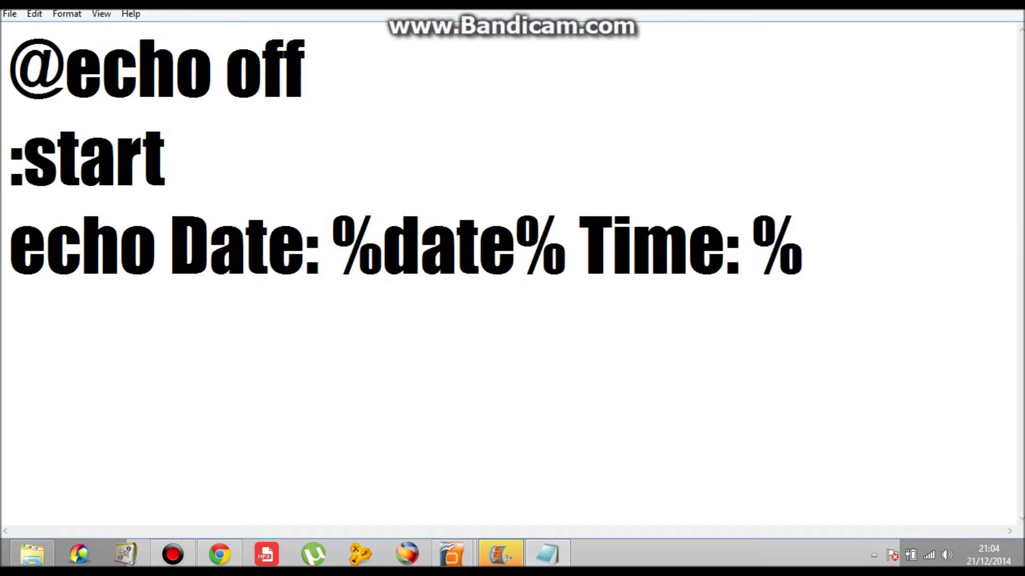
pyautogui.write('time% ')
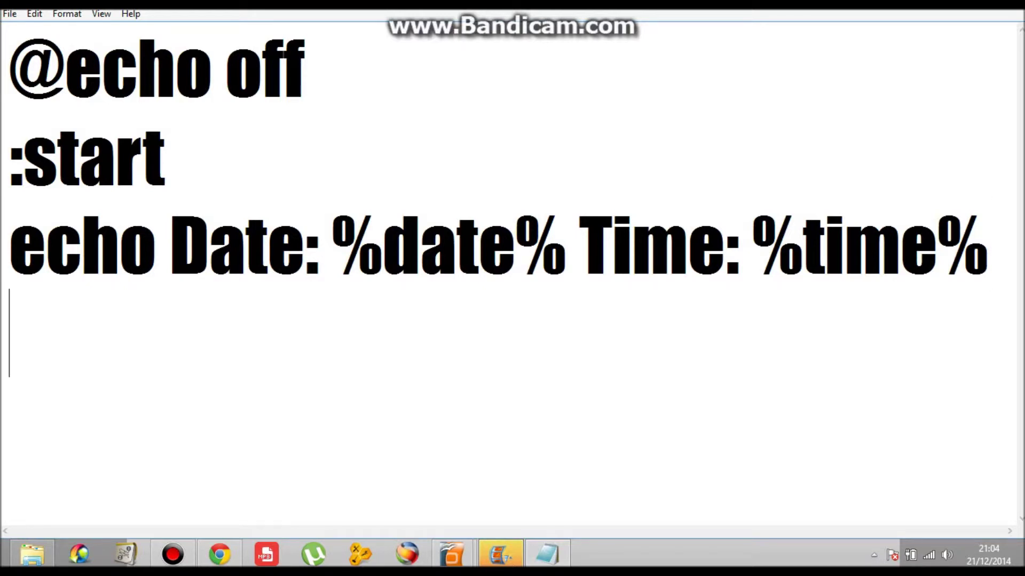
pyautogui.write('goto')
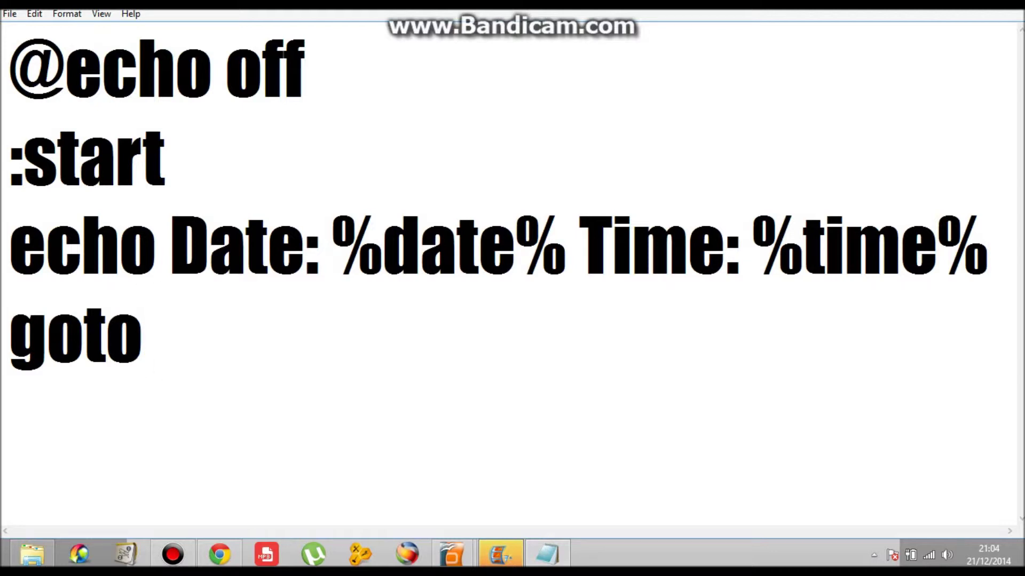
pyautogui.write(' start')
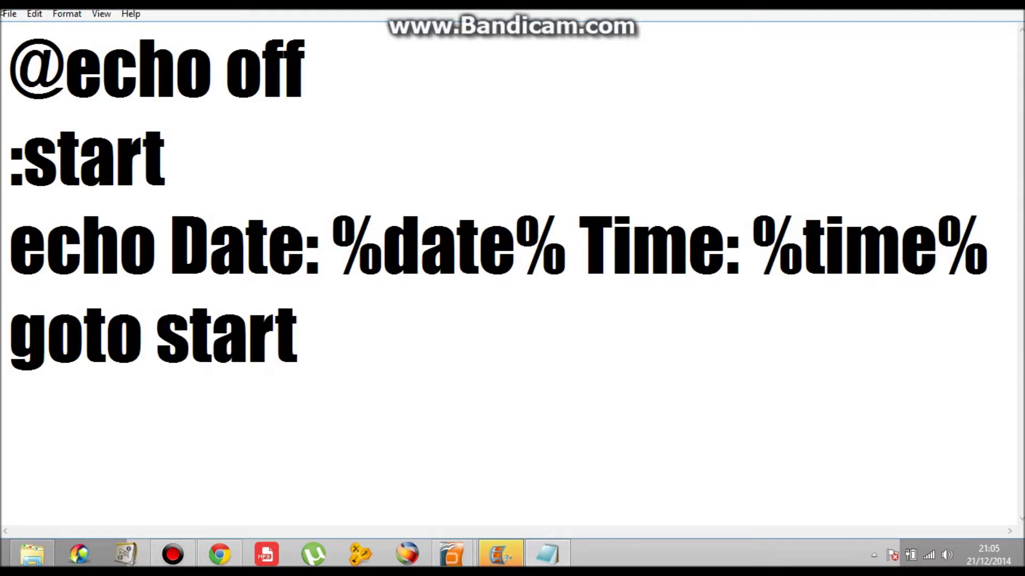
# Step: Bring up Notepad's File menu once the four-line batch loop is written
pyautogui.click(6, 13)
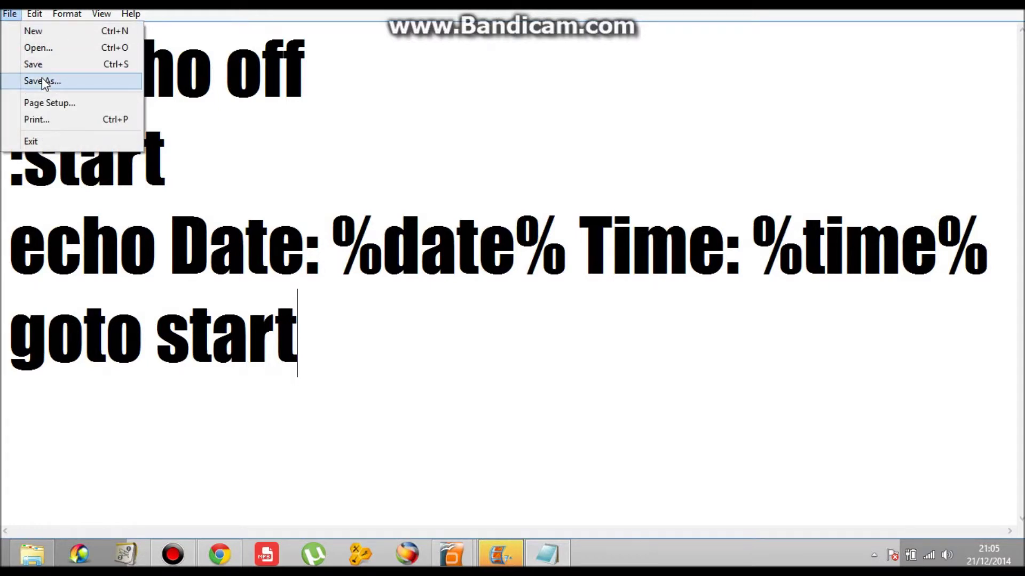
# Step: Use Save As to store the script as clock3.bat in Documents
pyautogui.click(45, 82)
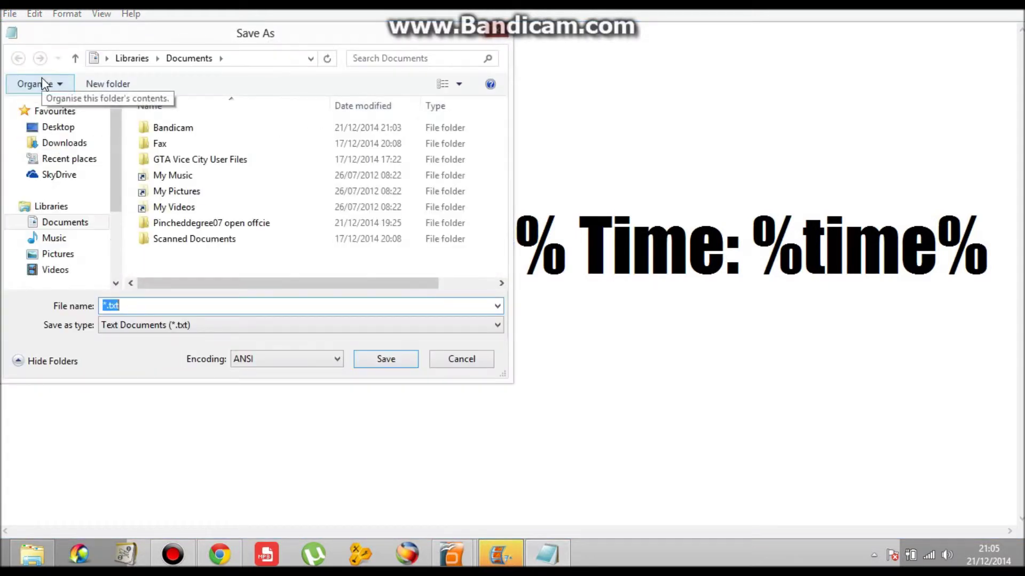
pyautogui.write('clock')
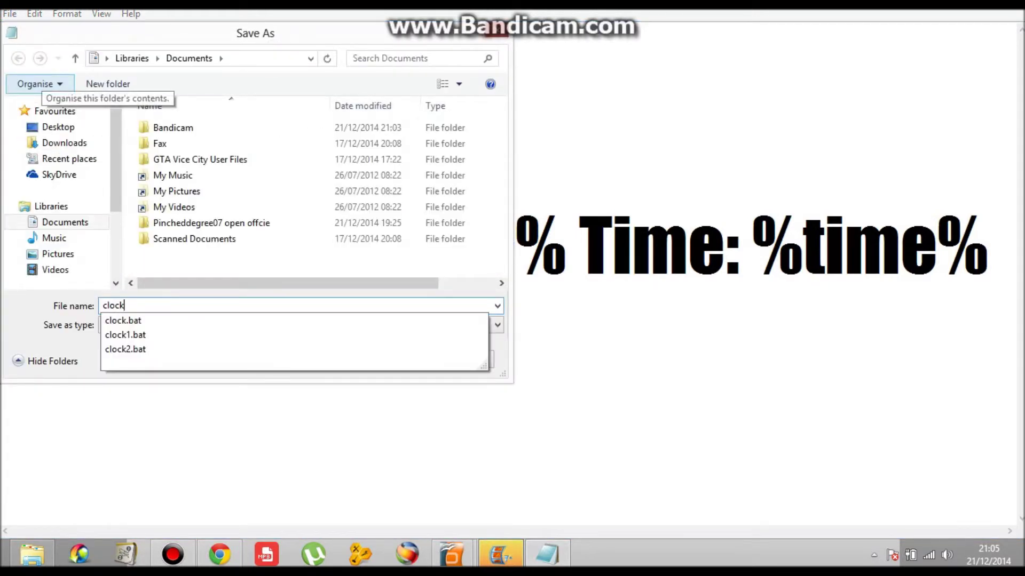
pyautogui.write('3.bat')
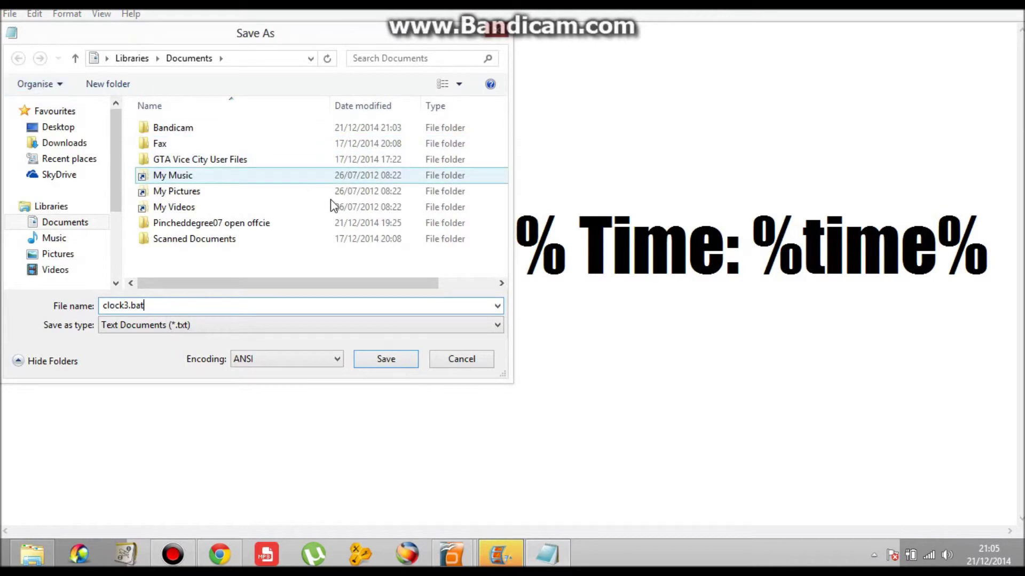
pyautogui.click(388, 358)
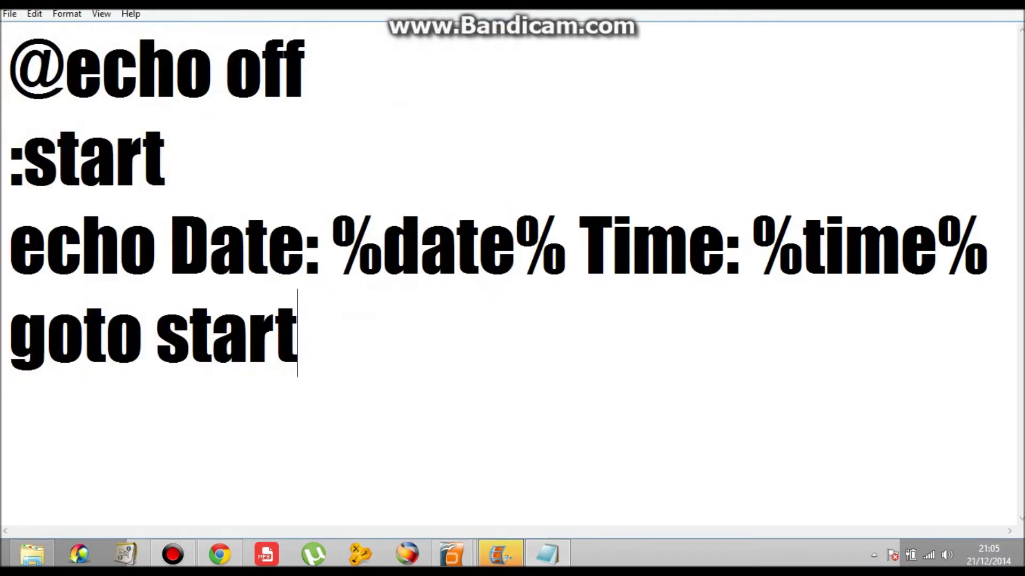
# Step: Launch clock3.bat from Documents in File Explorer and maximize its cmd.exe window
pyautogui.click(32, 555)
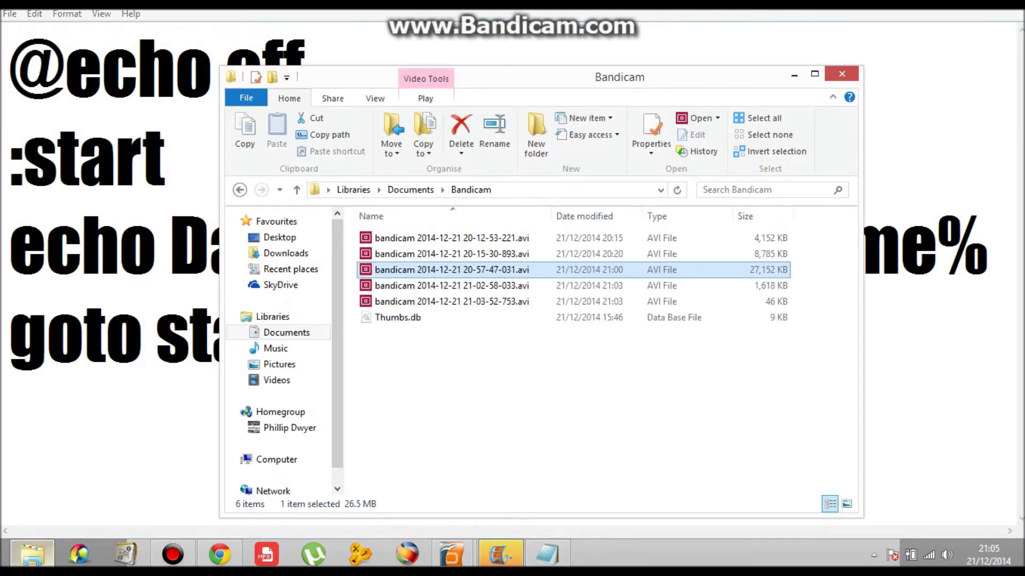
pyautogui.click(286, 335)
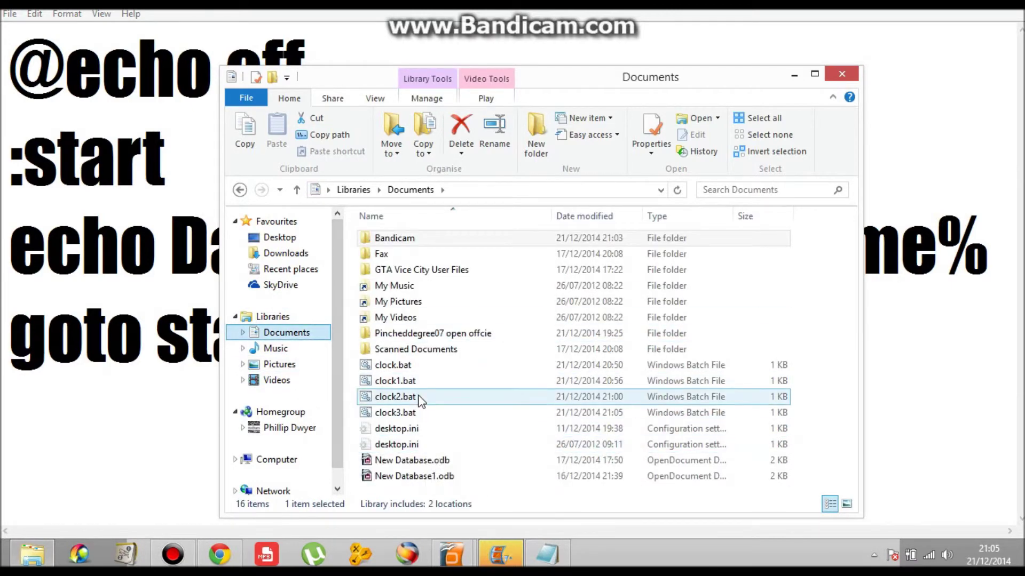
pyautogui.doubleClick(411, 414)
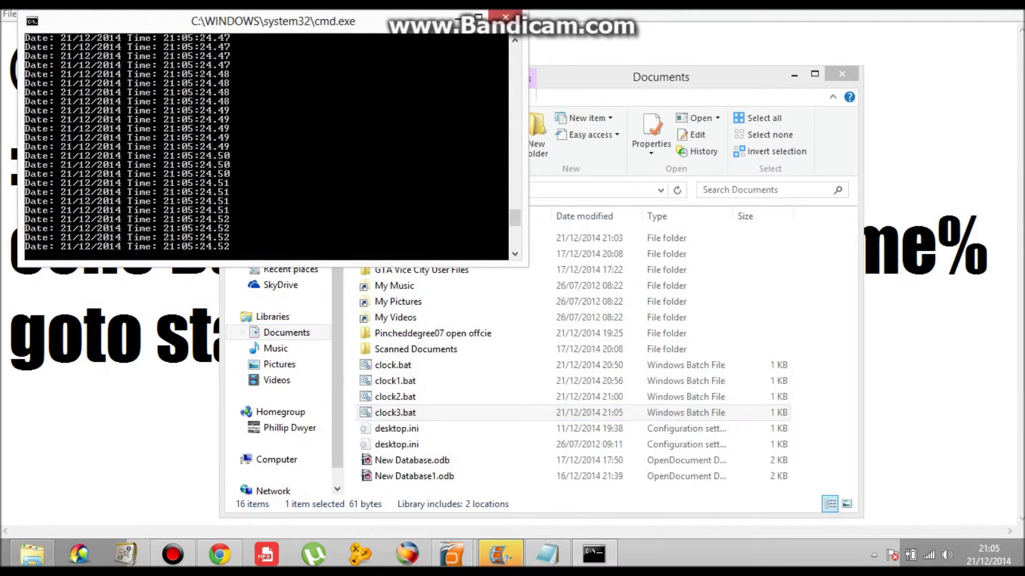
pyautogui.click(478, 16)
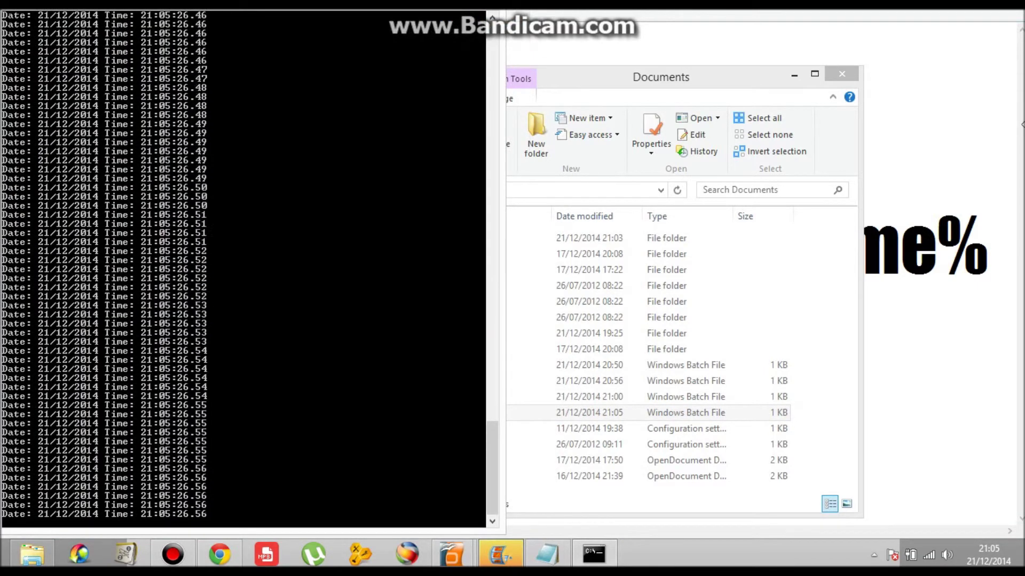